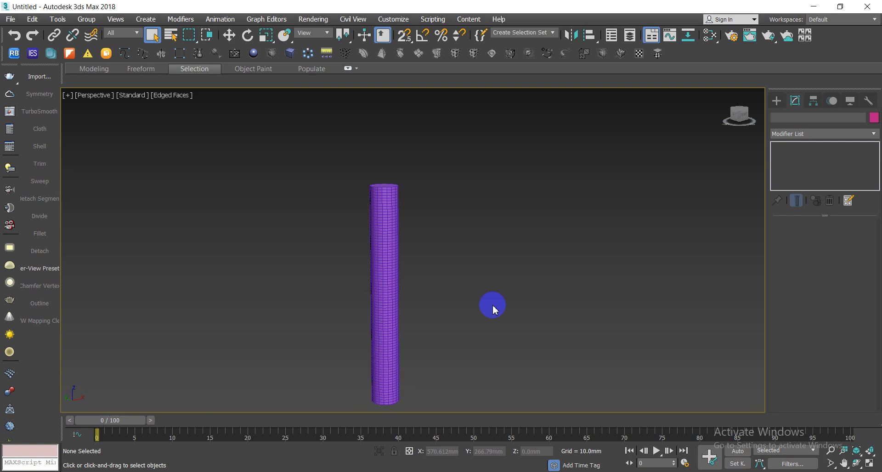
Step: Add a Bend modifier to the purple Cylinder001 and enter 180 as its Angle
click(391, 322)
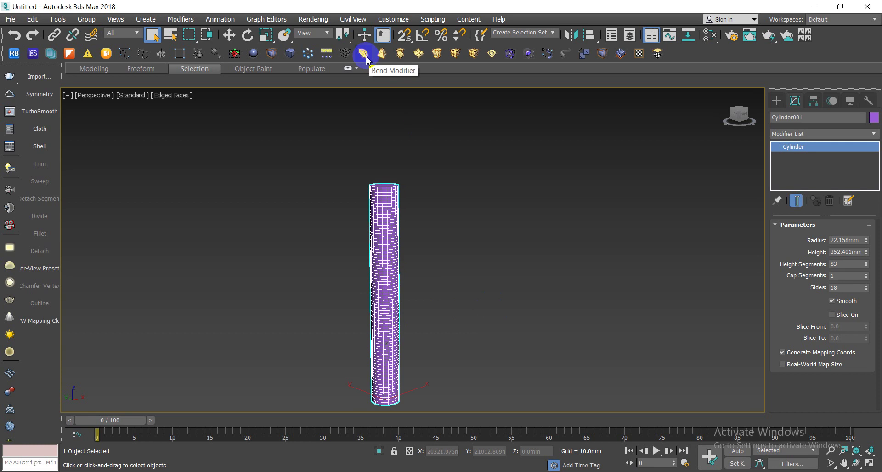
click(794, 134)
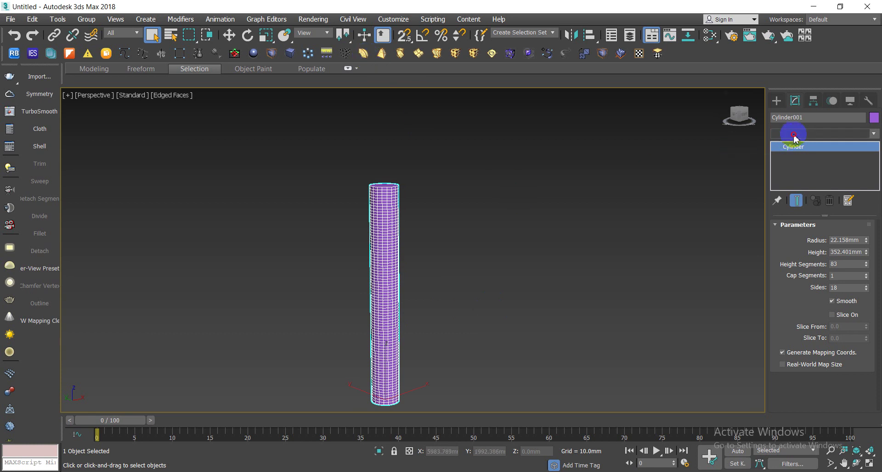
click(799, 138)
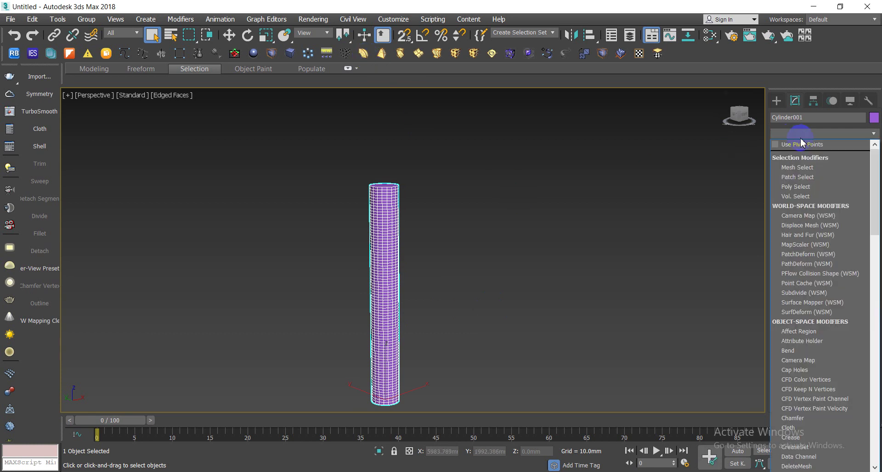
text(b)
click(811, 146)
text(180)
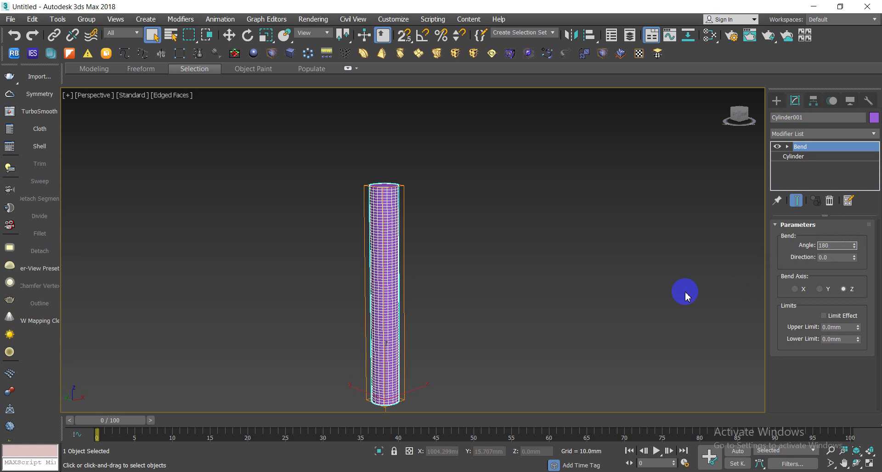
Step: Apply the 180° bend and raise the cylinder's Height Segments to 49 for a smooth arch
click(685, 293)
click(430, 275)
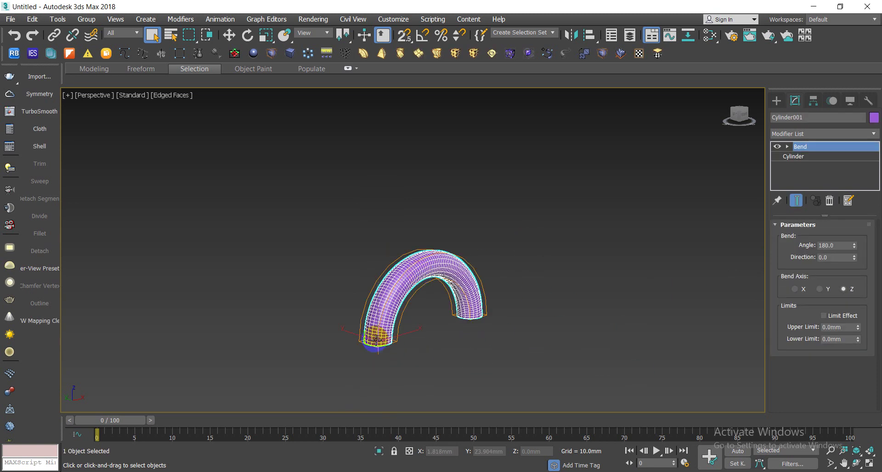
click(781, 156)
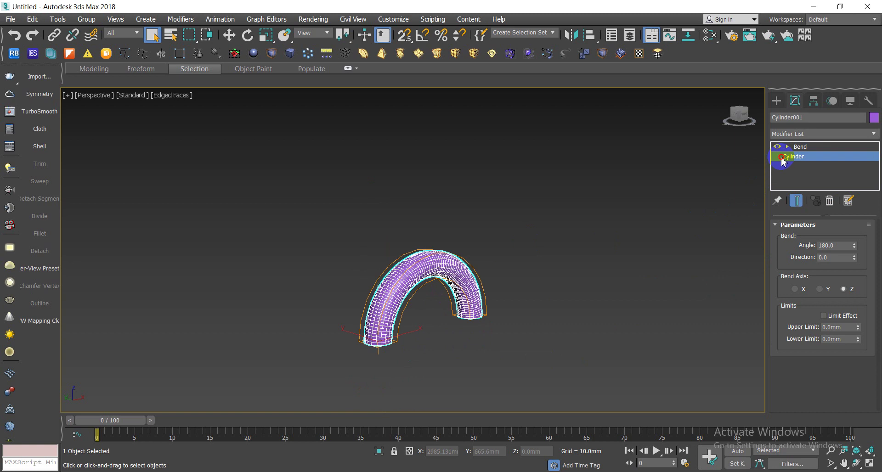
mouse_move(867, 267)
mouse_down()
mouse_move(7, 290)
mouse_move(1, 442)
mouse_up()
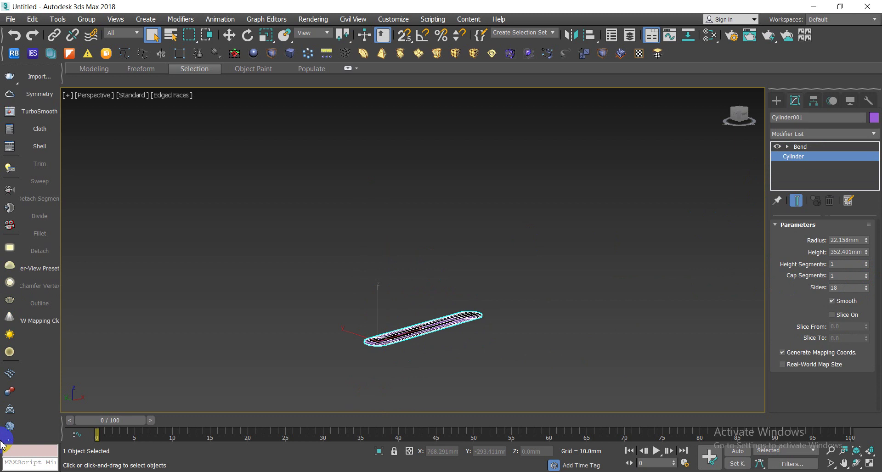
click(866, 264)
drag(866, 264, 870, 242)
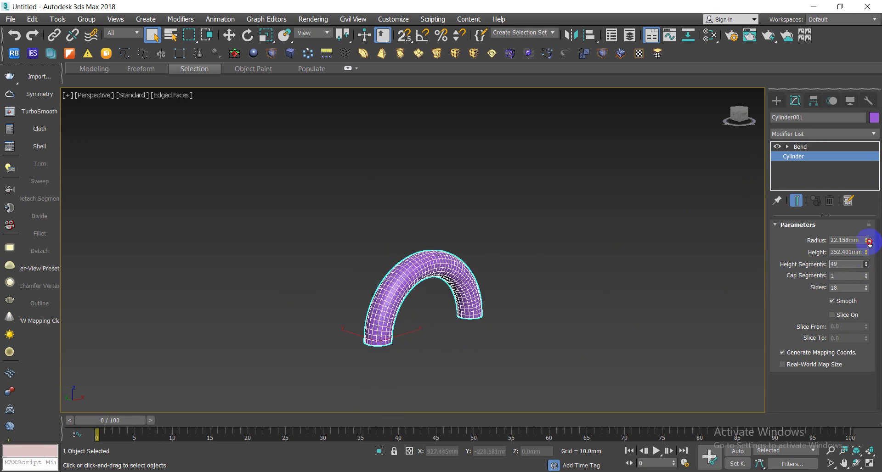
Step: Return to the Bend parameters, reselect the arch and pan it to the left
click(669, 236)
click(468, 267)
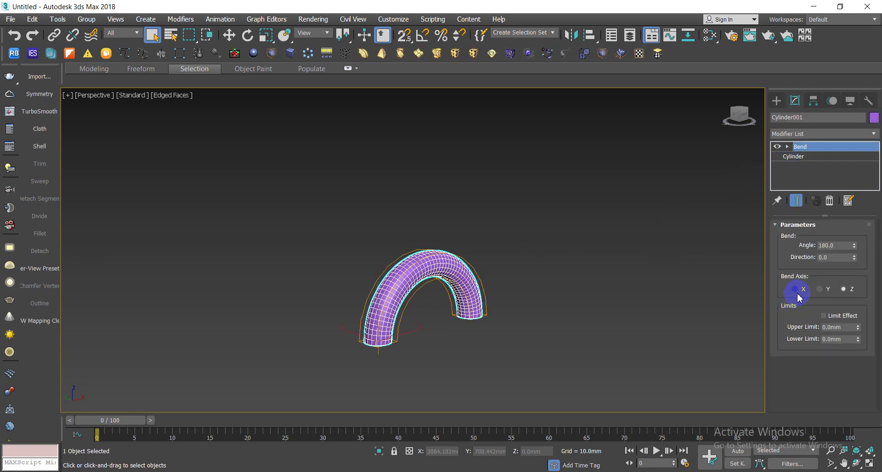
click(512, 342)
click(433, 289)
middle_drag(413, 287, 280, 270)
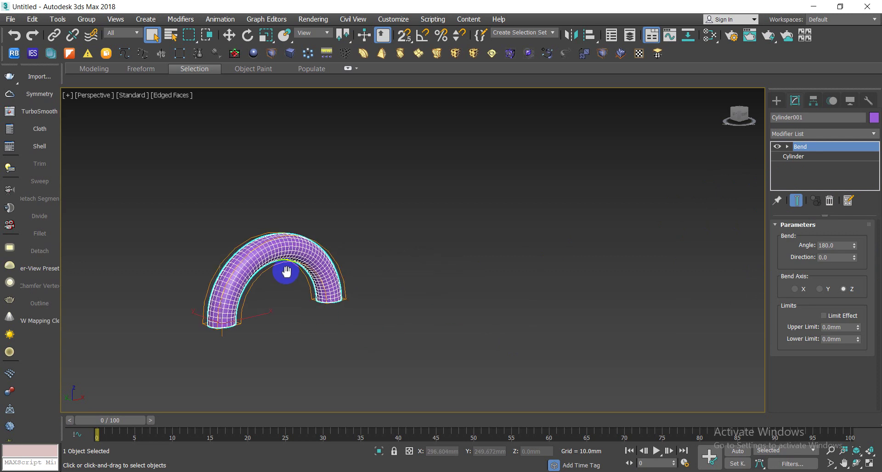
Step: Create a tall box to the right of the arch
click(784, 101)
click(798, 167)
drag(445, 276, 468, 320)
middle_drag(479, 173, 455, 270)
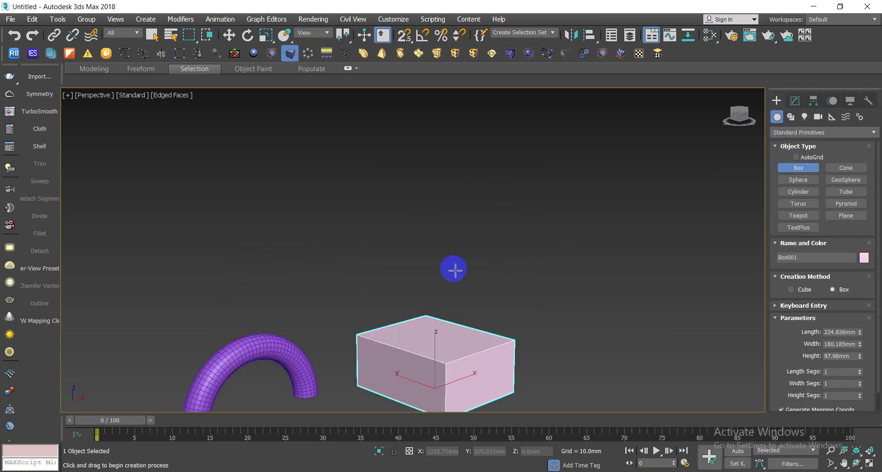
scroll(455, 270, down, 2)
click(455, 143)
right_click(628, 274)
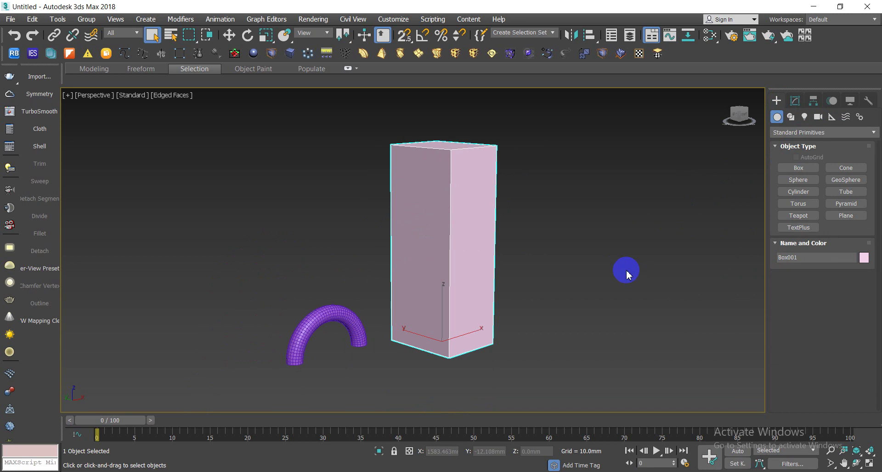
click(628, 274)
Step: Give the box 29 length segments and 28 width segments
click(795, 100)
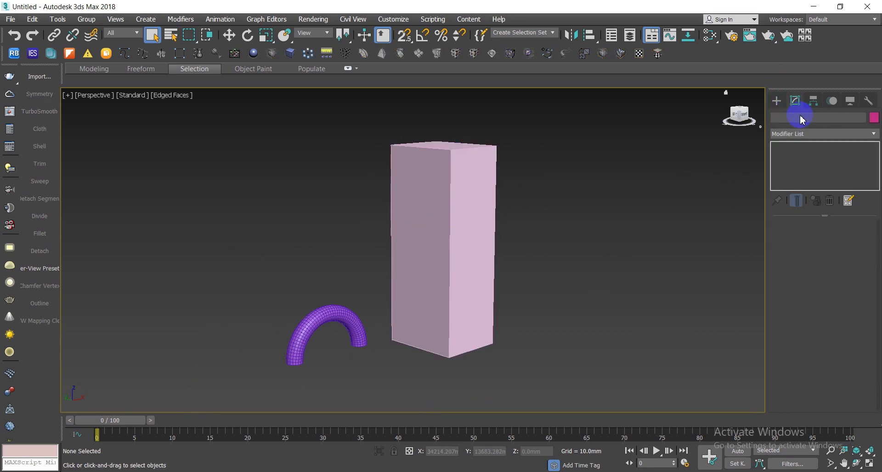
click(473, 178)
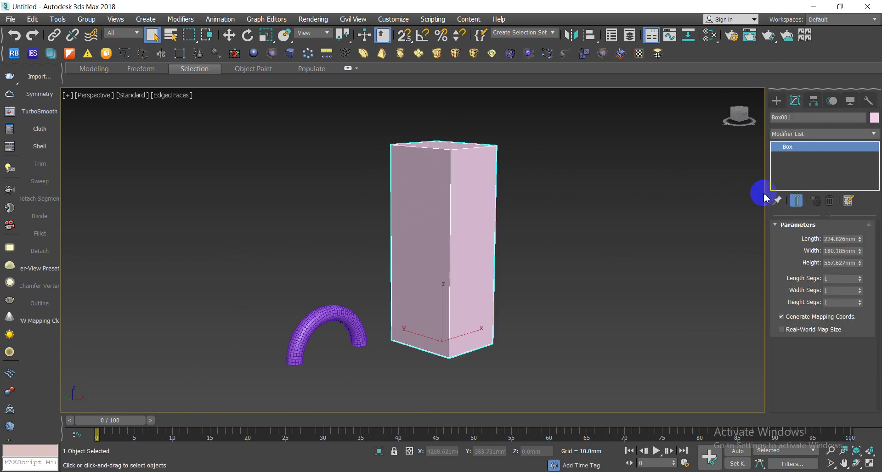
drag(857, 279, 865, 263)
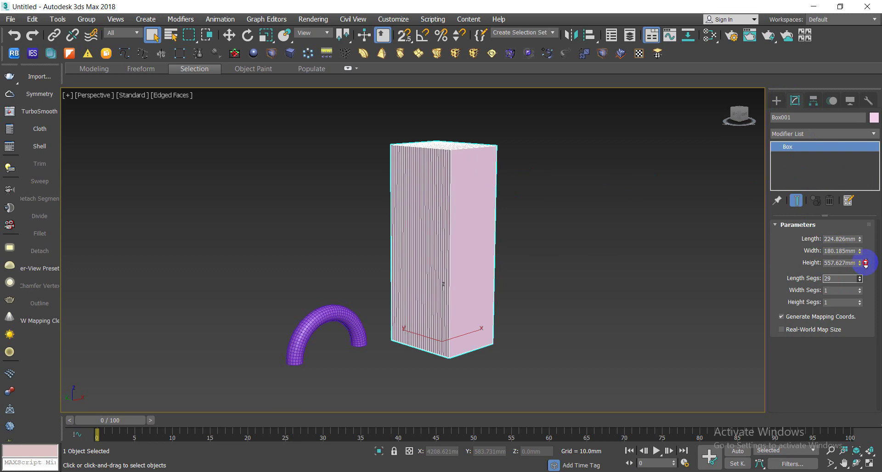
mouse_move(861, 294)
mouse_down()
mouse_move(860, 281)
mouse_move(862, 298)
mouse_up()
Step: Add a Bend modifier to the box with a 180° angle
click(620, 294)
click(403, 242)
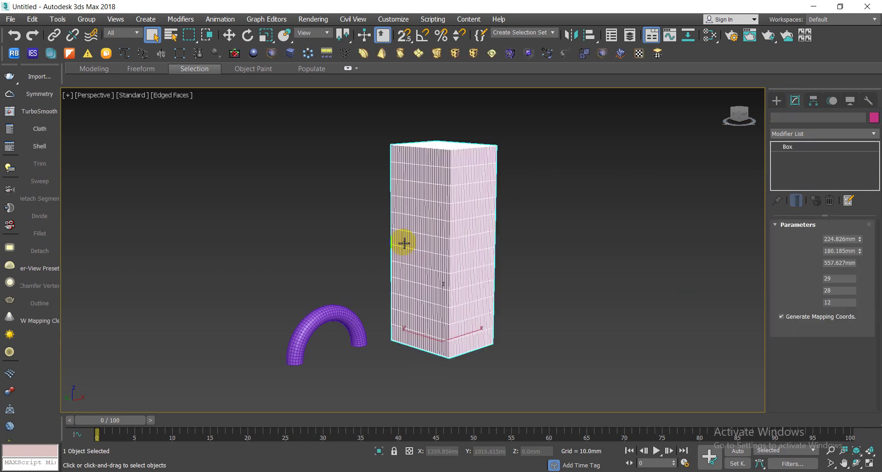
click(362, 55)
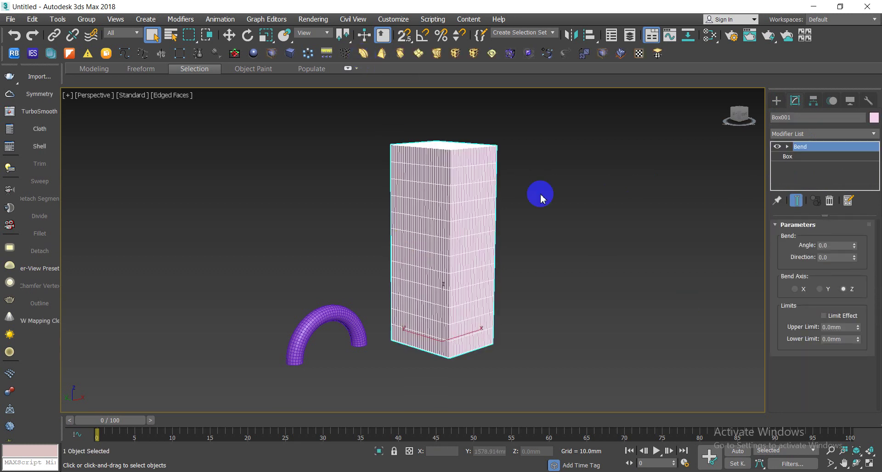
click(837, 246)
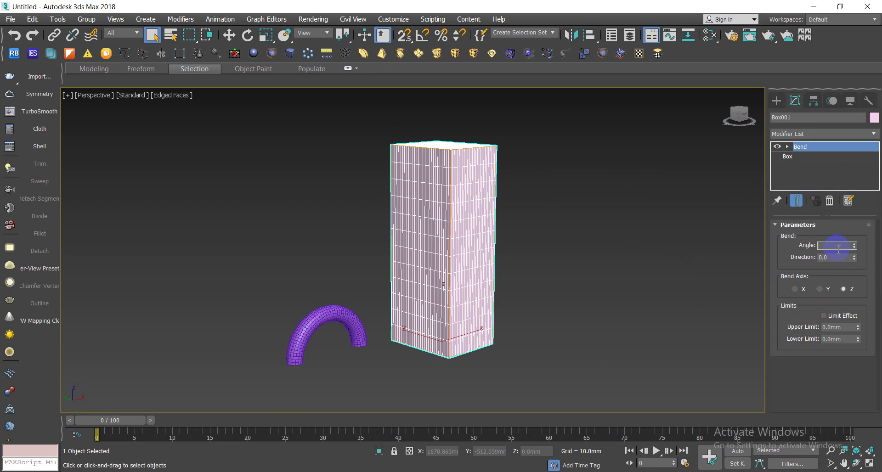
text(180)
click(673, 327)
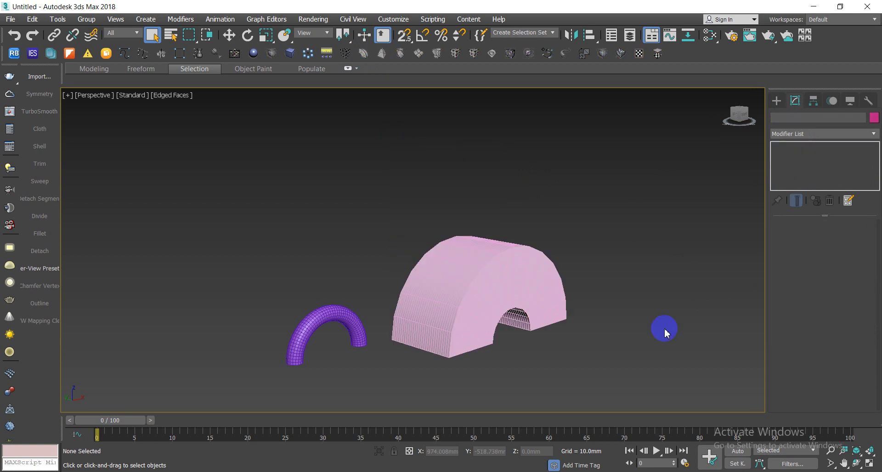
click(504, 305)
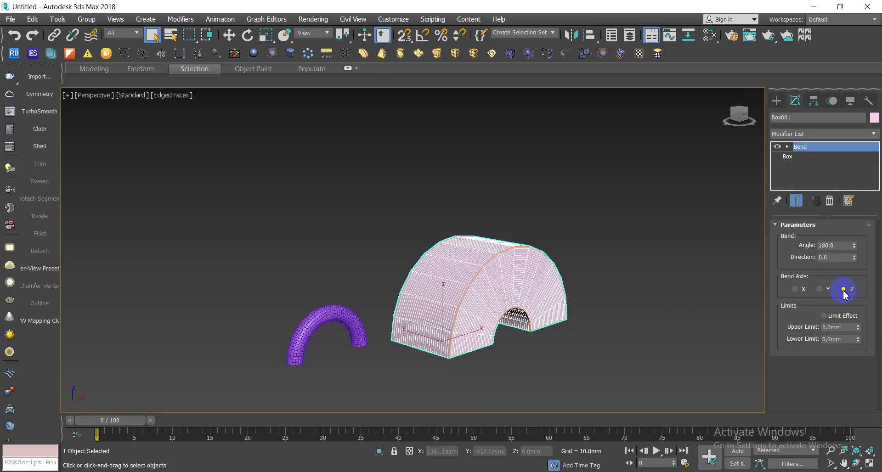
Step: Set the box's bend axis to X, forming a half-disc, and show the Box base parameters
scroll(513, 303, up, 5)
middle_drag(512, 304, 482, 256)
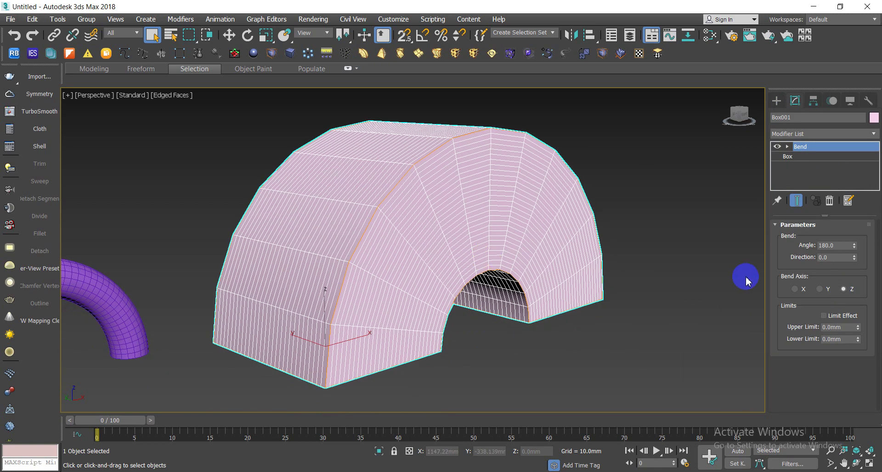
click(819, 289)
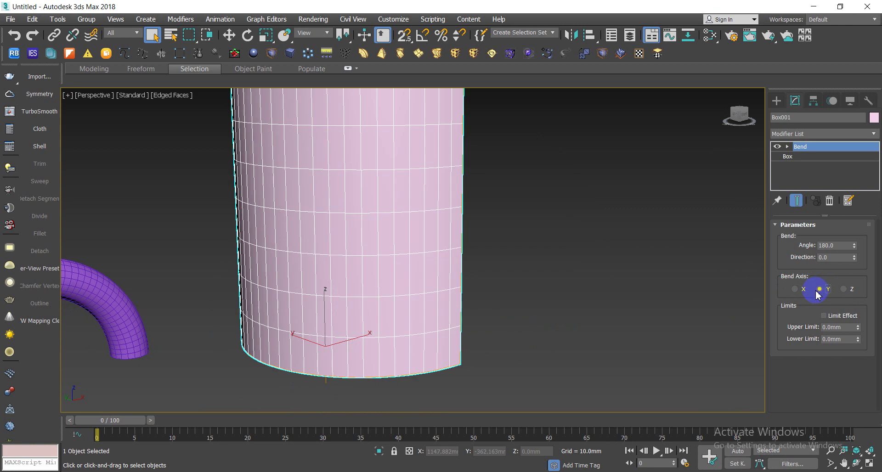
scroll(528, 276, down, 5)
mouse_move(498, 258)
alt+middle_down()
mouse_move(501, 291)
mouse_move(489, 314)
mouse_move(498, 289)
alt+middle_up()
click(795, 289)
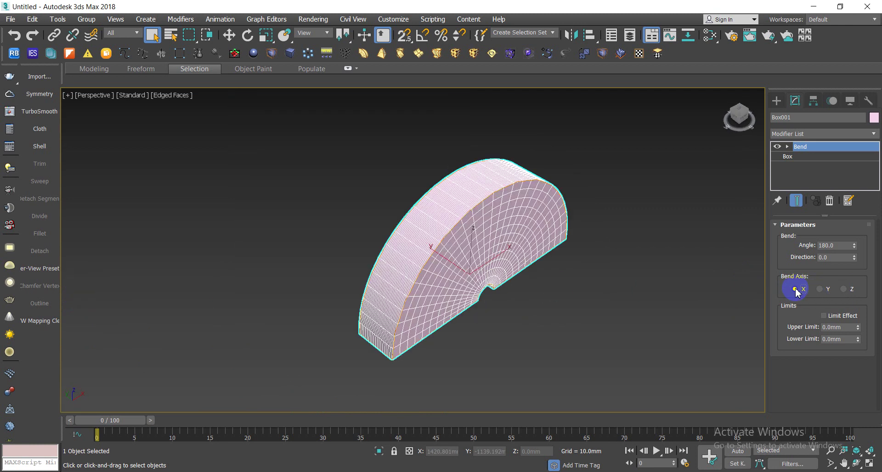
click(787, 157)
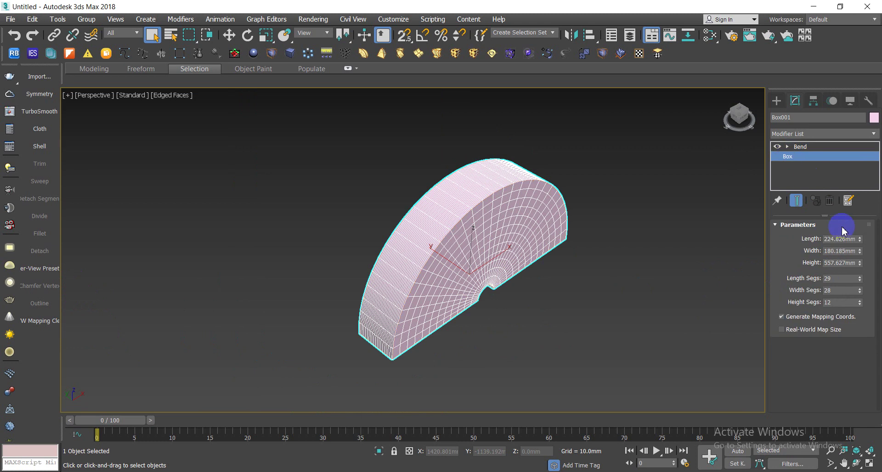
Step: Enlarge the box and switch its Bend axis to Y to form a half-cylinder
mouse_move(858, 240)
mouse_down()
mouse_move(863, 225)
mouse_move(869, 329)
mouse_move(866, 246)
mouse_up()
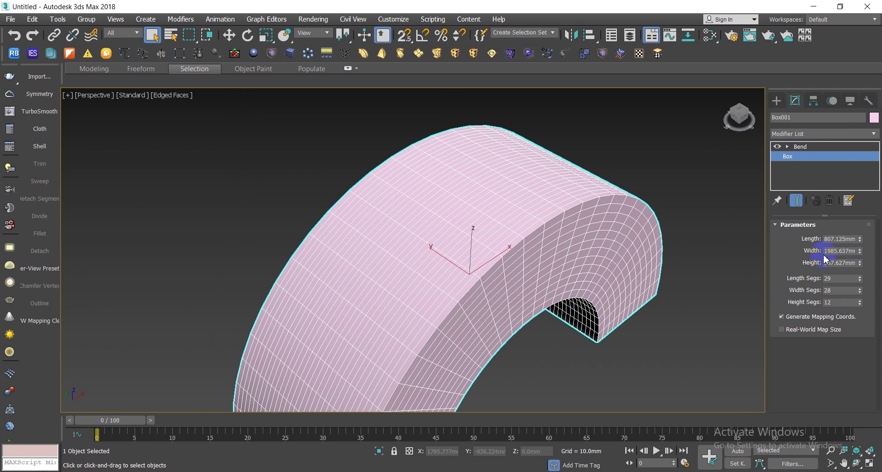
click(793, 147)
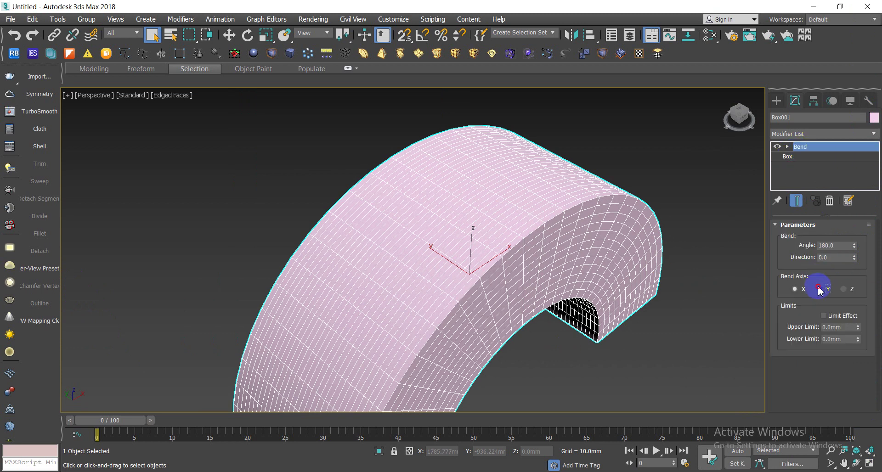
click(819, 289)
scroll(560, 251, down, 3)
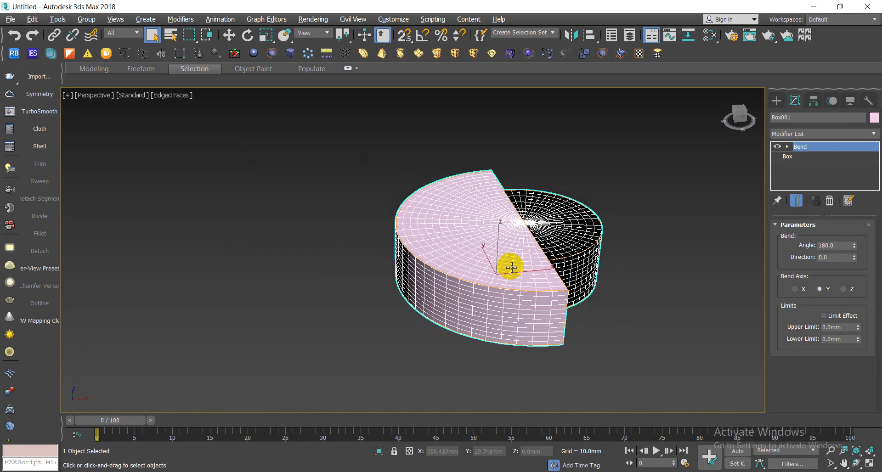
alt+middle_drag(511, 267, 492, 271)
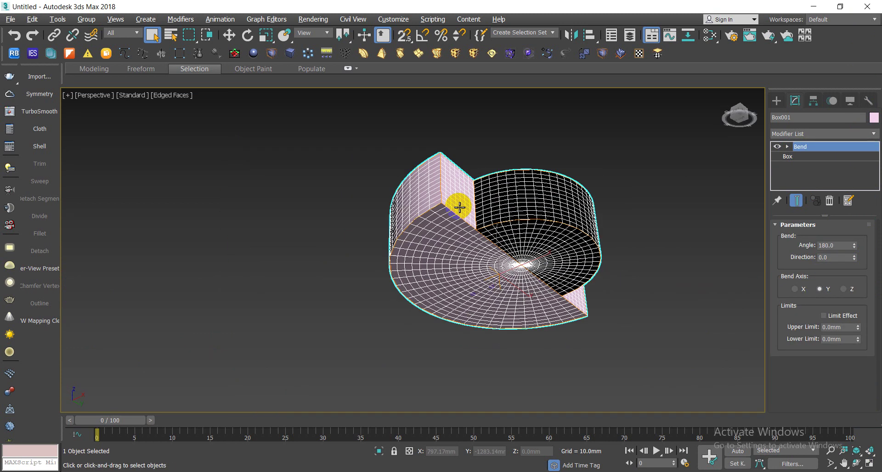
Step: Move the half-cylinder far aside along the X axis
click(615, 317)
click(488, 290)
click(228, 35)
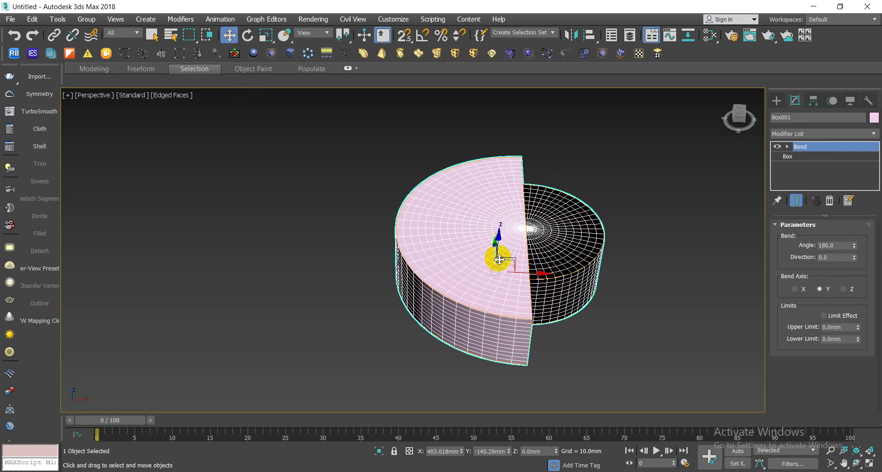
drag(499, 259, 735, 294)
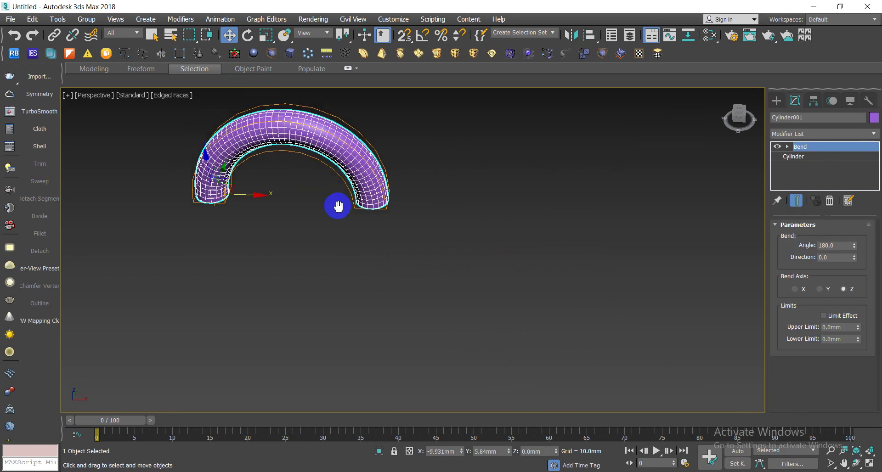
middle_drag(338, 206, 463, 303)
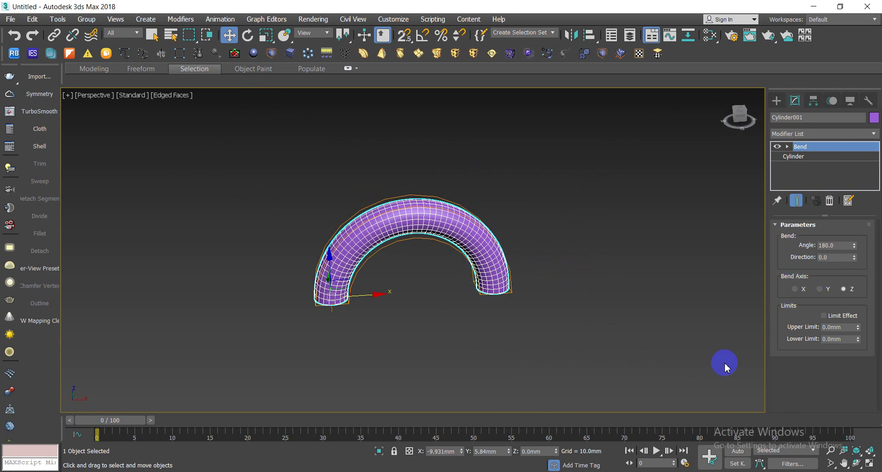
click(819, 289)
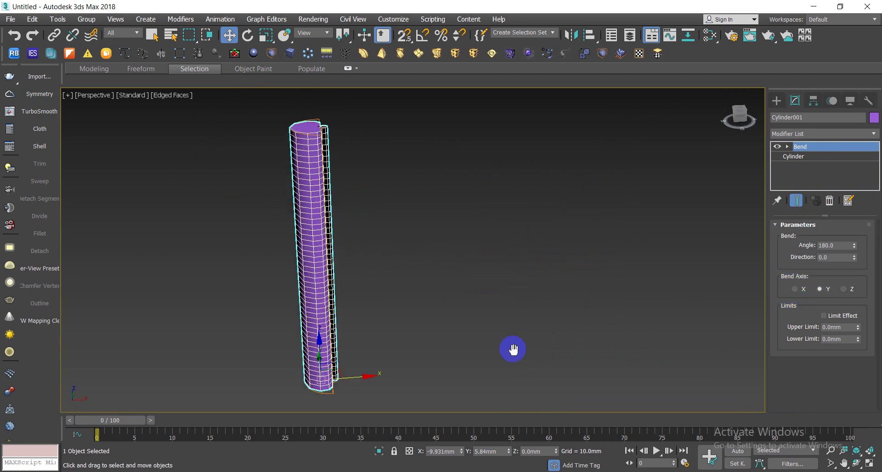
alt+middle_drag(512, 350, 282, 201)
scroll(358, 202, up, 5)
scroll(359, 202, down, 5)
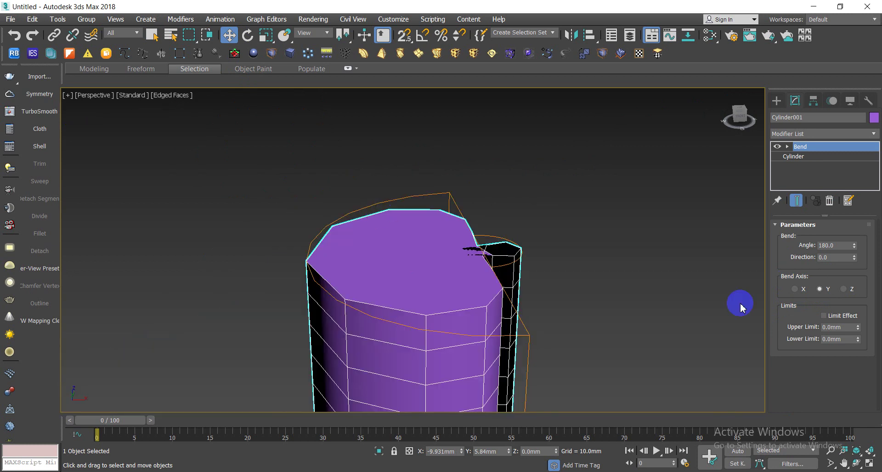
click(795, 288)
scroll(460, 238, down, 5)
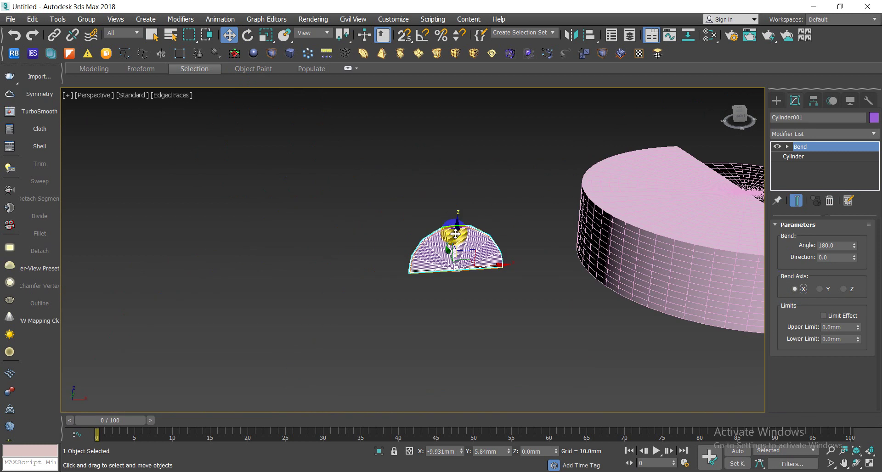
scroll(456, 251, up, 3)
mouse_move(456, 251)
alt+middle_down()
mouse_move(513, 249)
mouse_move(502, 256)
alt+middle_up()
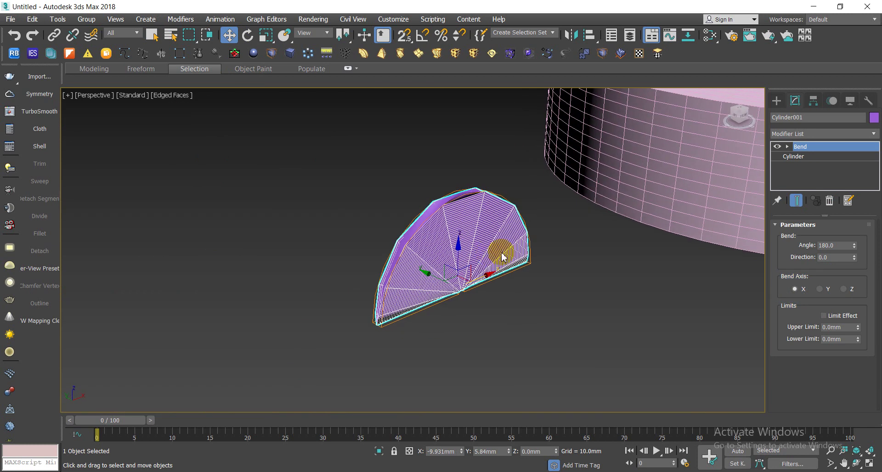
click(843, 289)
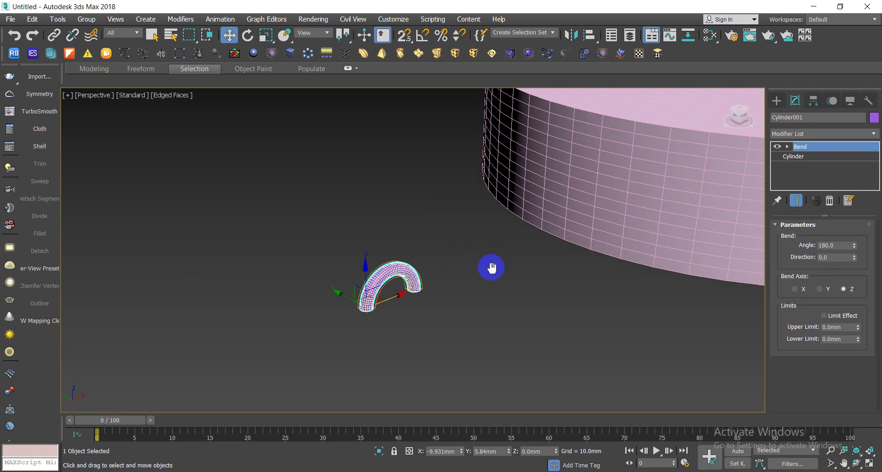
scroll(351, 273, up, 2)
middle_drag(351, 273, 459, 224)
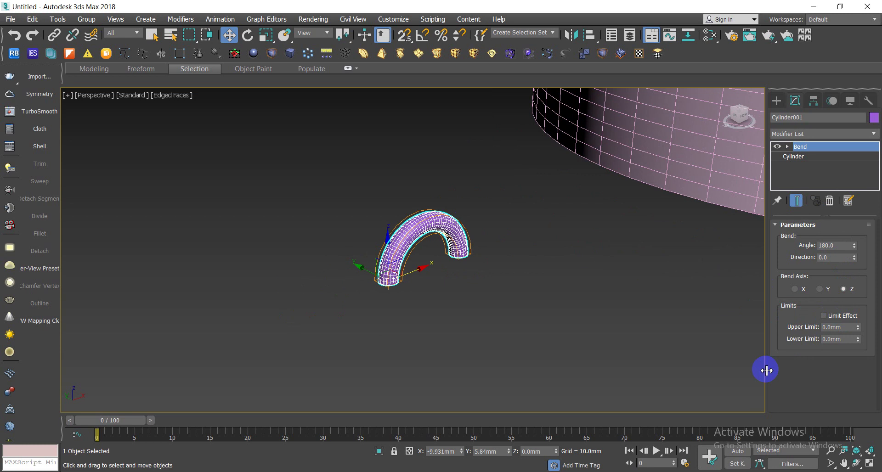
Step: Enable Limit Effect with a 90mm Upper Limit so only the cylinder's top hooks over
click(822, 317)
scroll(557, 232, down, 3)
scroll(557, 231, down, 1)
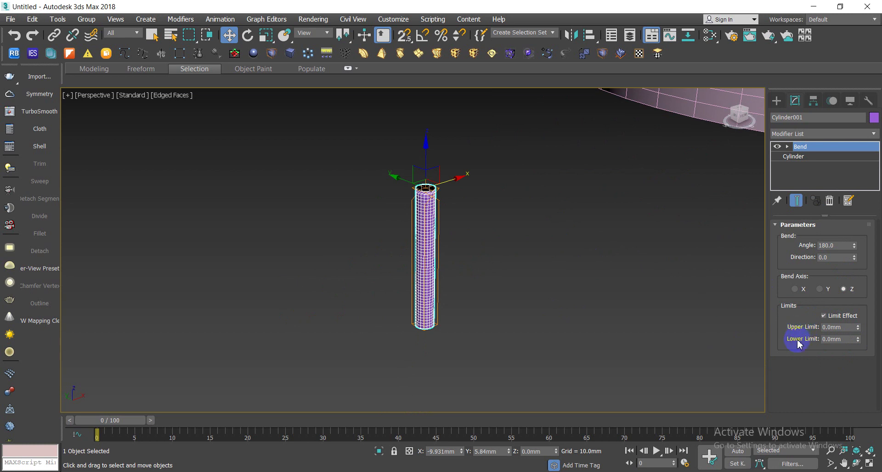
scroll(473, 229, up, 4)
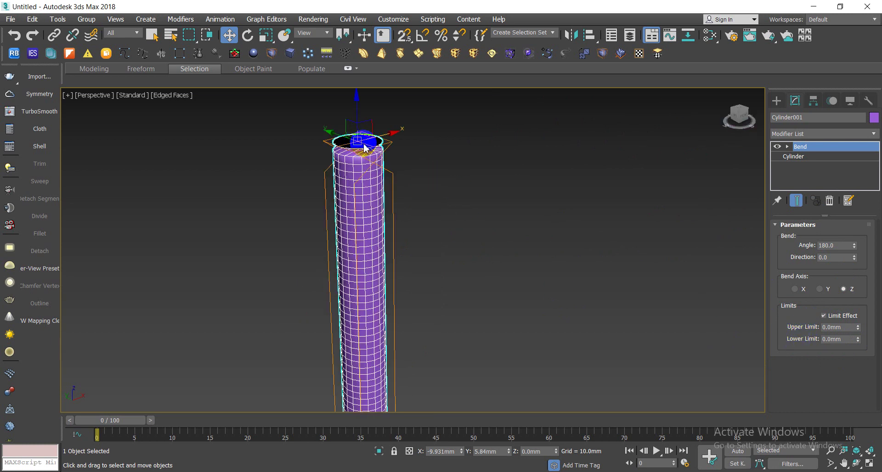
scroll(586, 273, down, 1)
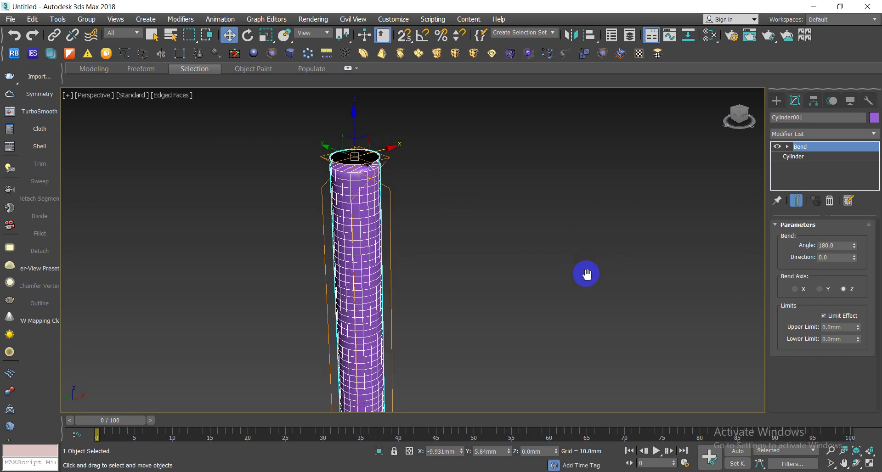
scroll(580, 259, down, 1)
scroll(578, 255, down, 2)
scroll(579, 257, down, 2)
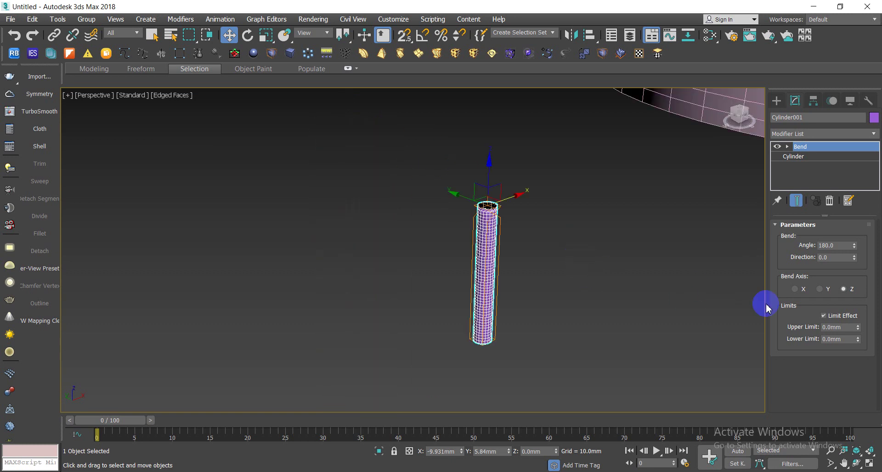
middle_drag(568, 251, 487, 281)
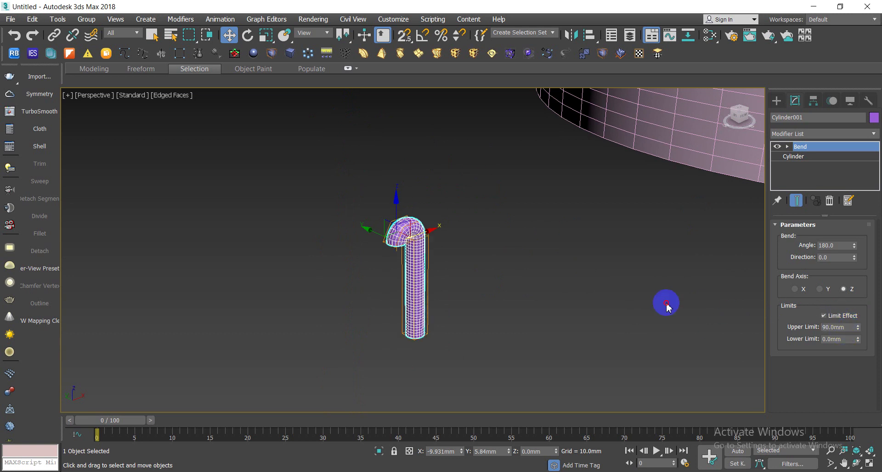
click(666, 304)
scroll(436, 243, up, 4)
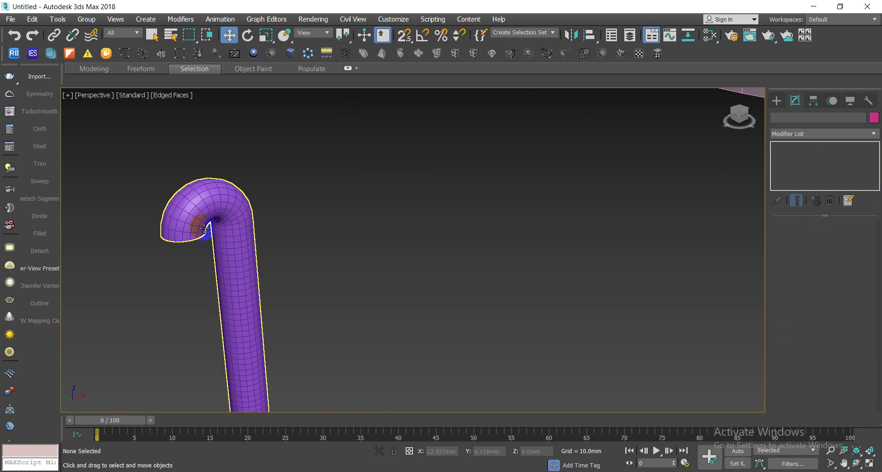
click(207, 226)
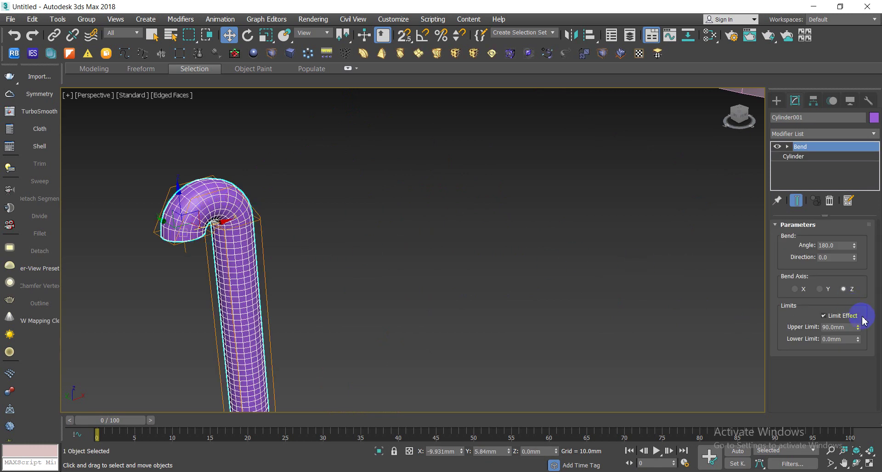
Step: Set the Bend Upper Limit to 0.0mm so the cylinder stands straight, then zoom out
drag(858, 327, 859, 246)
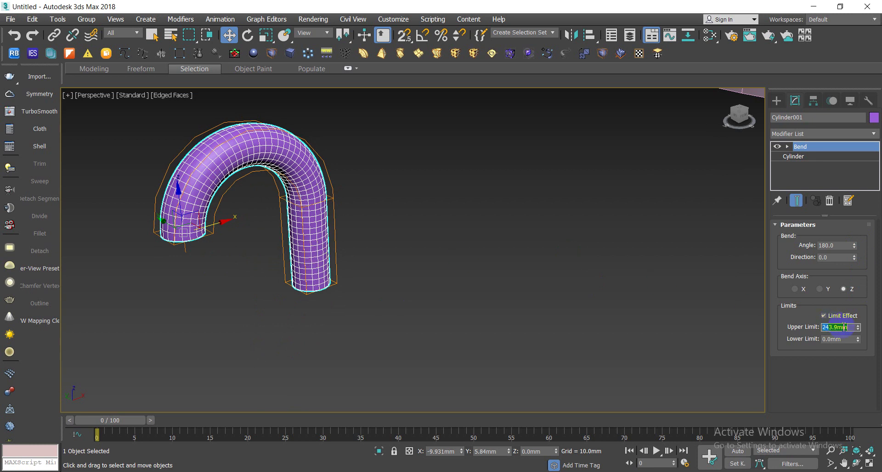
key(Return)
click(677, 328)
click(181, 269)
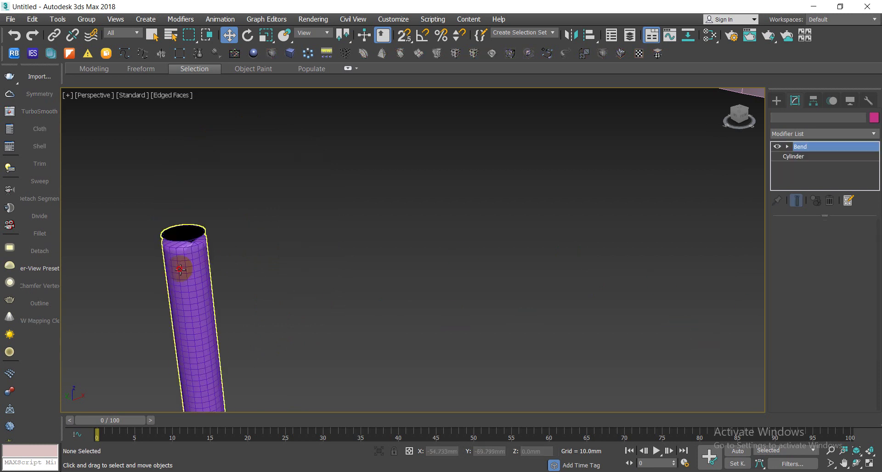
scroll(620, 338, down, 3)
middle_drag(620, 339, 575, 203)
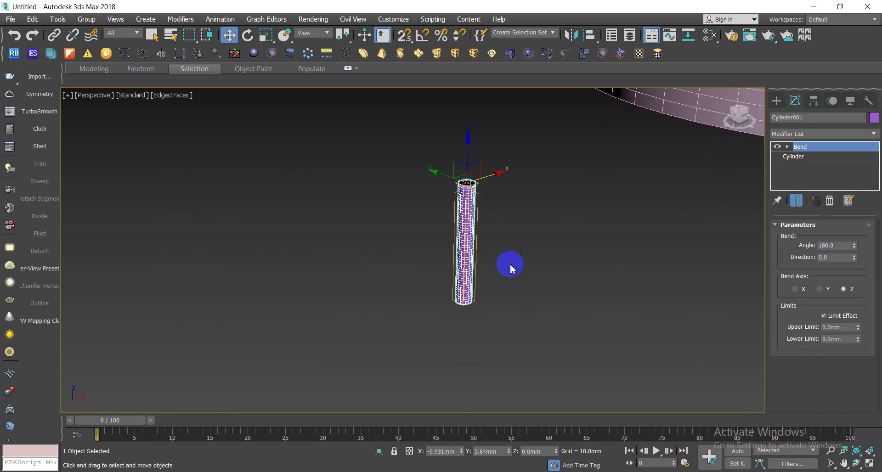
click(851, 342)
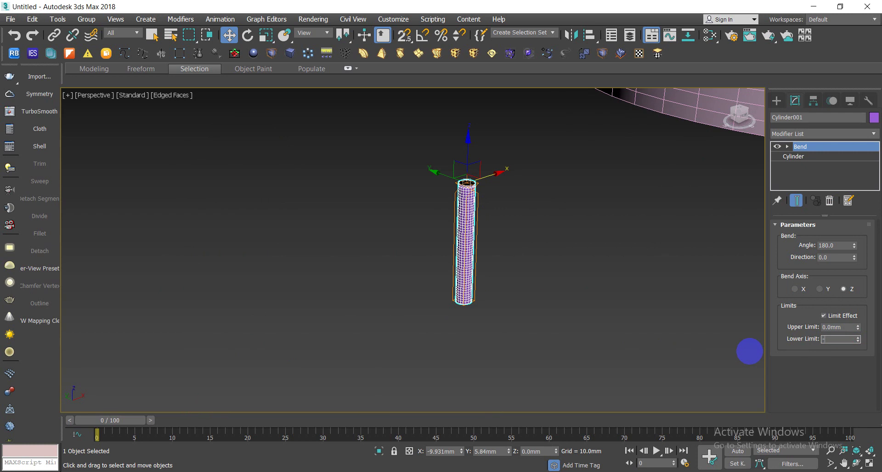
click(618, 339)
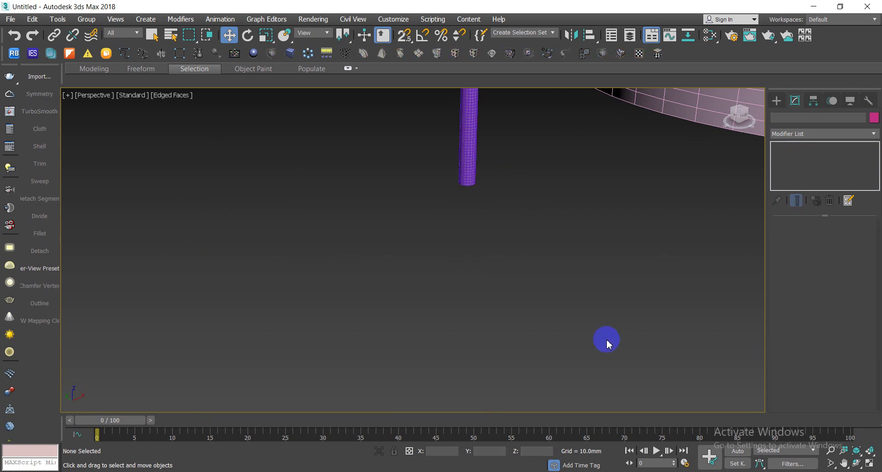
click(463, 161)
mouse_move(463, 162)
middle_down()
mouse_move(474, 207)
mouse_move(420, 287)
middle_up()
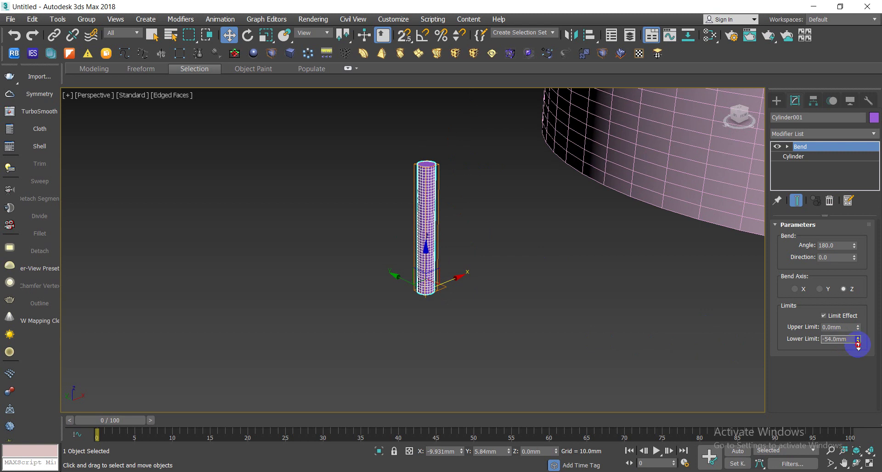
drag(859, 364, 18, 19)
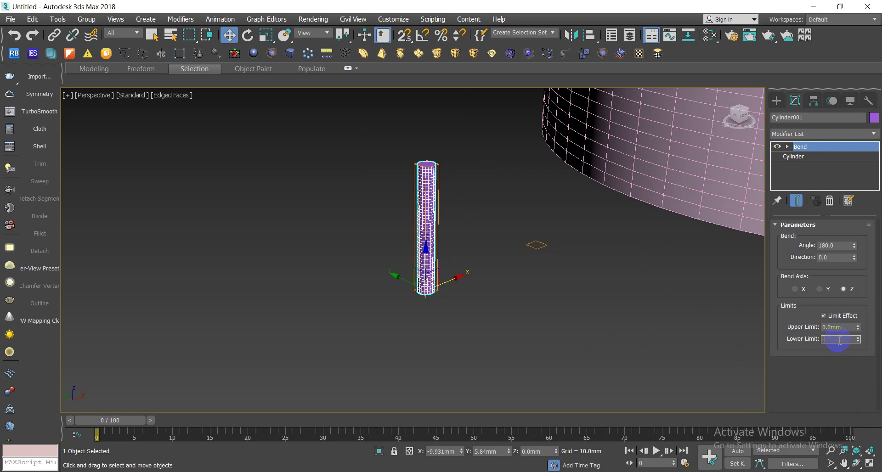
text(0)
click(669, 339)
click(429, 321)
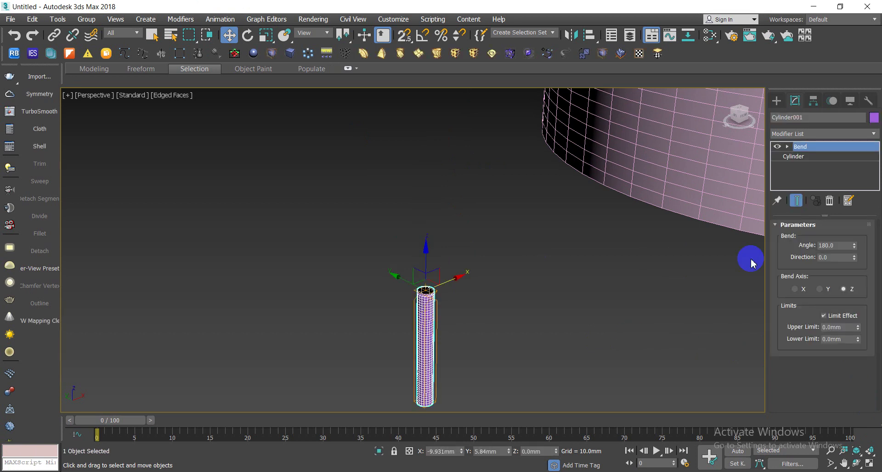
Step: Select the Bend's Gizmo sub-object and raise it along Z to 146.562mm
click(788, 147)
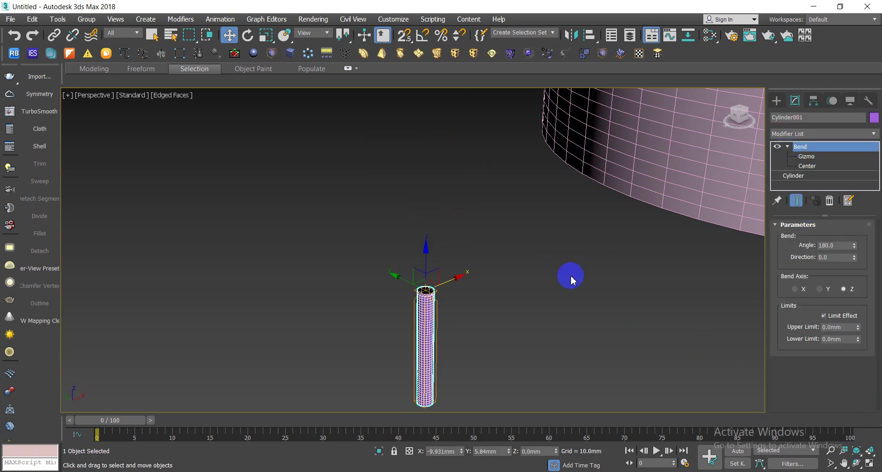
click(804, 157)
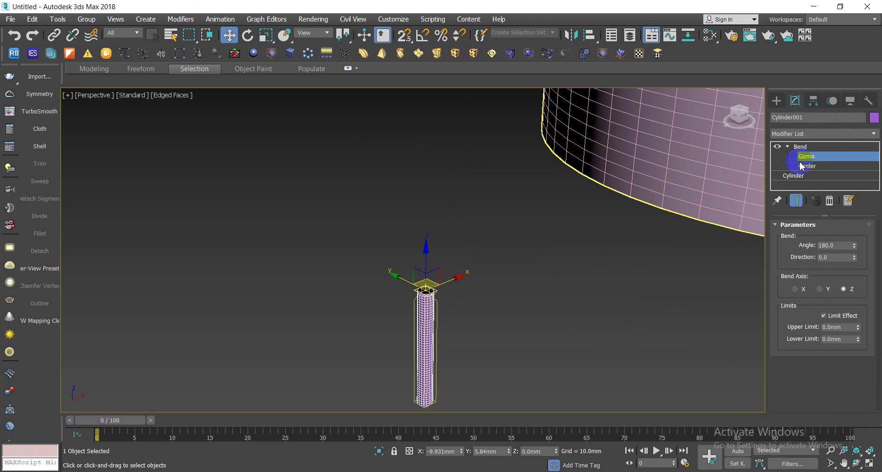
middle_drag(592, 276, 486, 273)
middle_drag(483, 184, 485, 185)
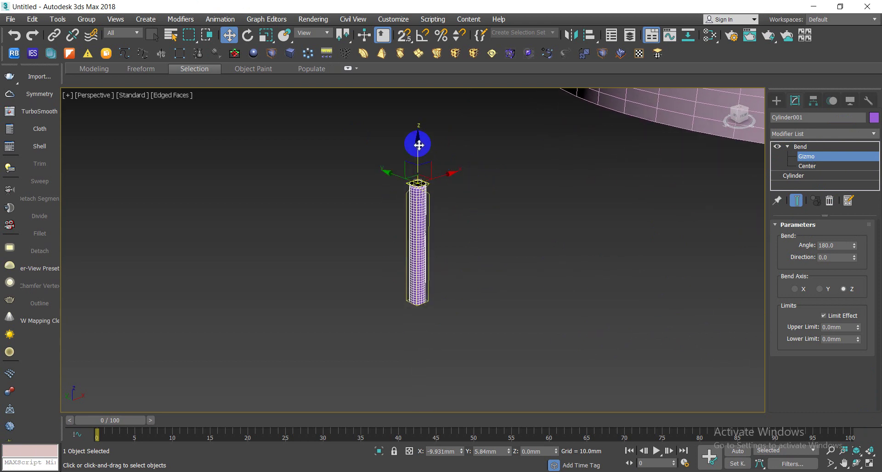
mouse_move(415, 145)
mouse_down()
mouse_move(418, 154)
mouse_move(431, 92)
mouse_up()
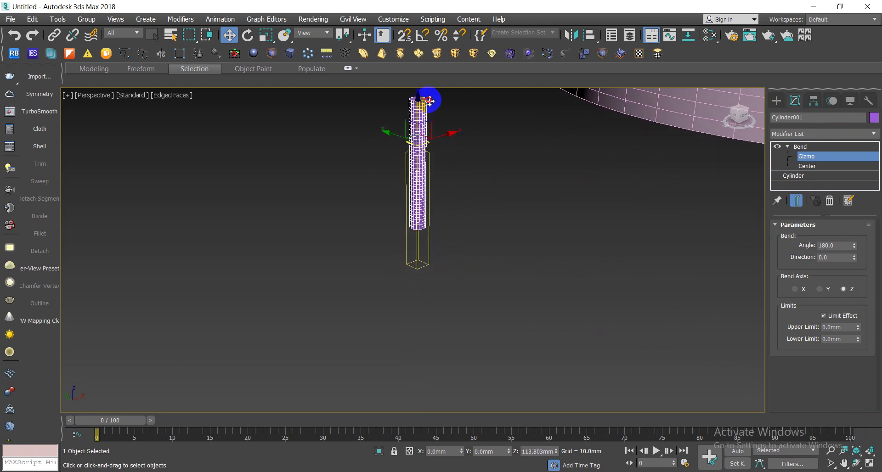
middle_drag(431, 92, 435, 197)
scroll(415, 175, up, 5)
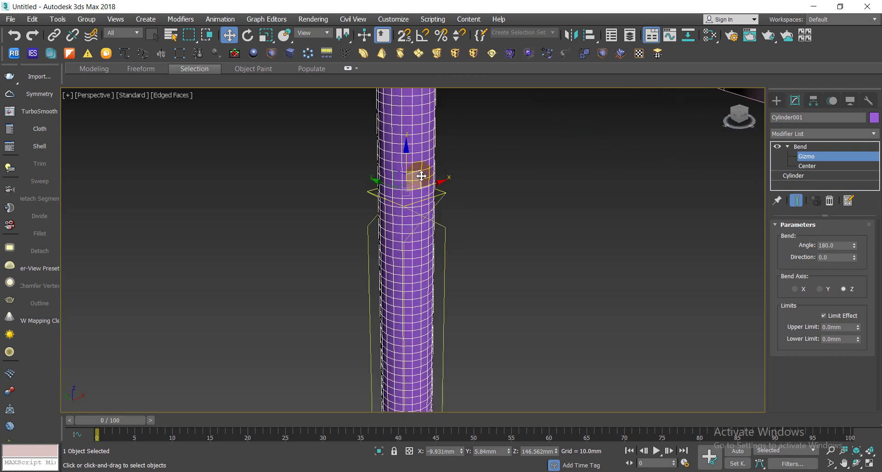
scroll(549, 323, down, 3)
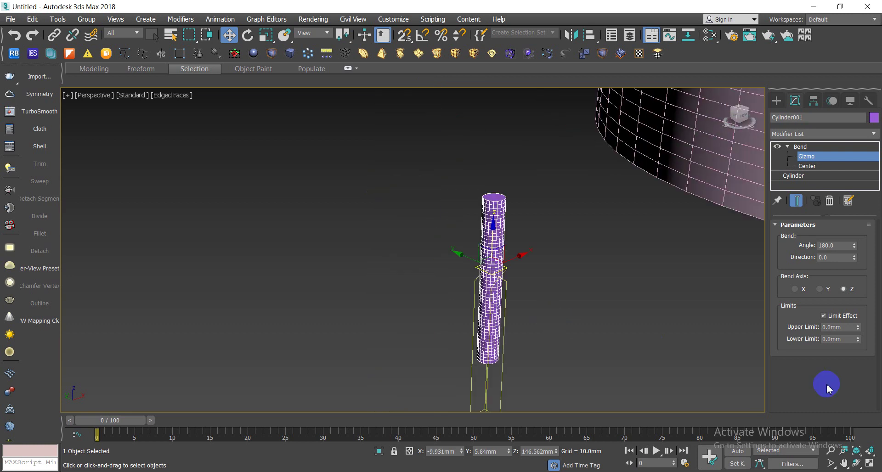
Step: Lower the Bend's Lower Limit to -116.16mm to curl the cylinder's base
click(858, 341)
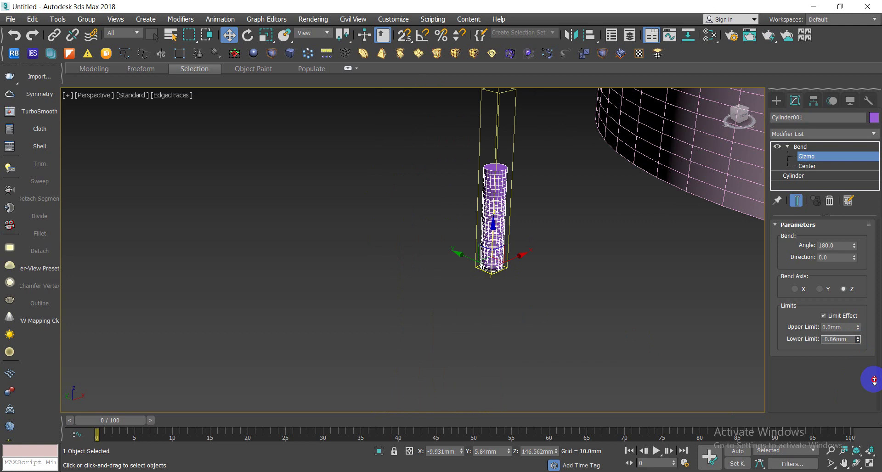
mouse_move(873, 380)
mouse_down()
mouse_move(477, 210)
mouse_move(809, 436)
mouse_up()
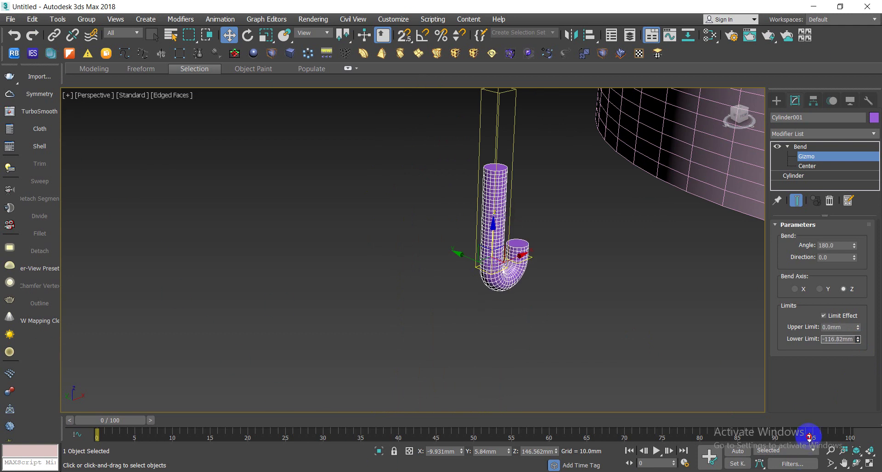
scroll(664, 265, up, 3)
middle_drag(461, 301, 401, 315)
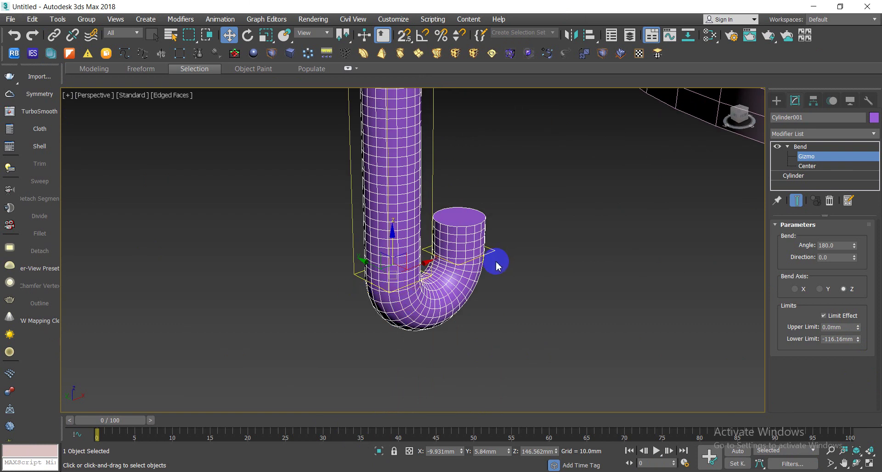
middle_drag(497, 265, 424, 309)
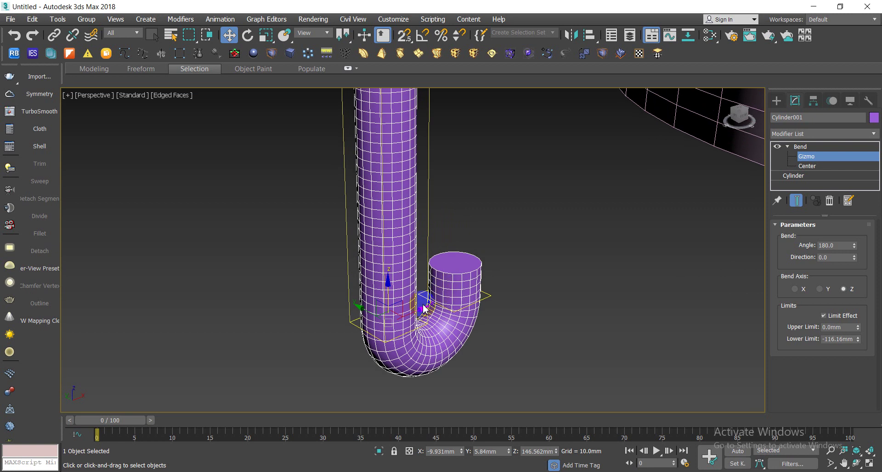
Step: Raise the Bend's Upper Limit to 95.657mm to complete the hook
mouse_move(858, 328)
mouse_down()
mouse_move(849, 28)
mouse_move(868, 295)
mouse_up()
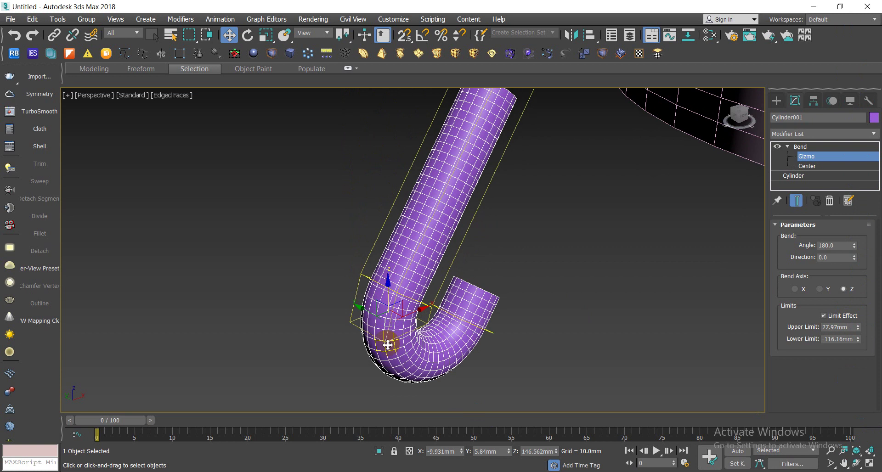
click(819, 158)
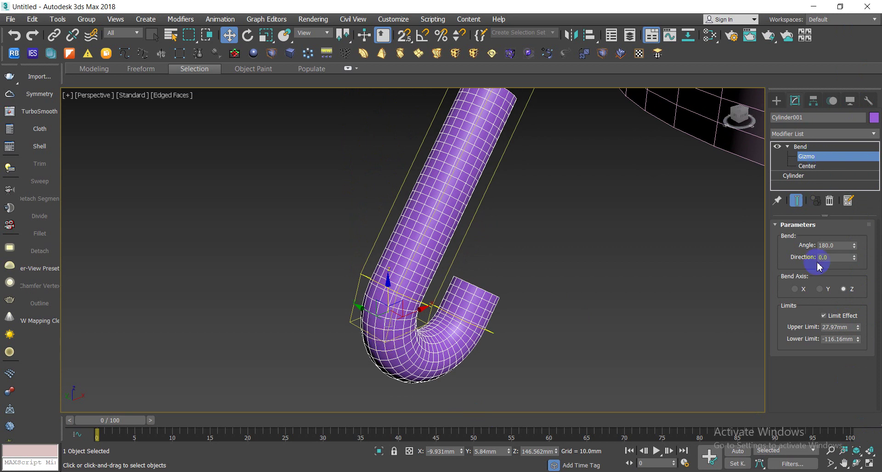
drag(858, 329, 860, 214)
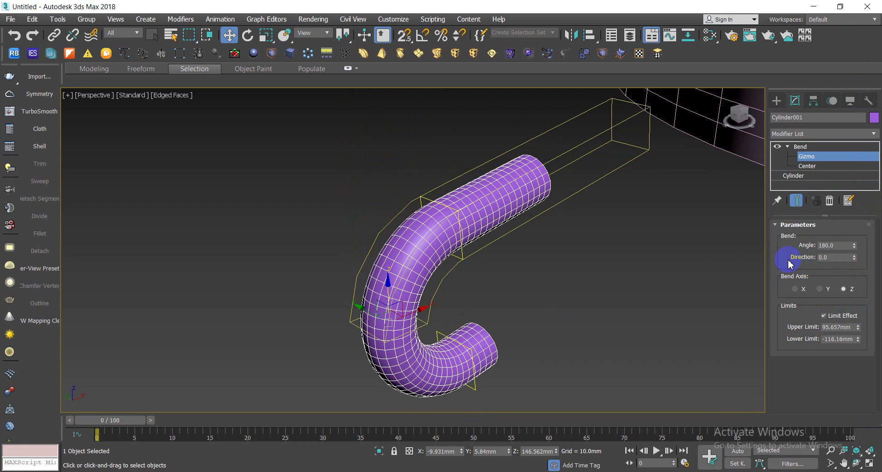
Step: Pan the viewport to recentre the hooked cylinder
middle_drag(586, 253, 527, 239)
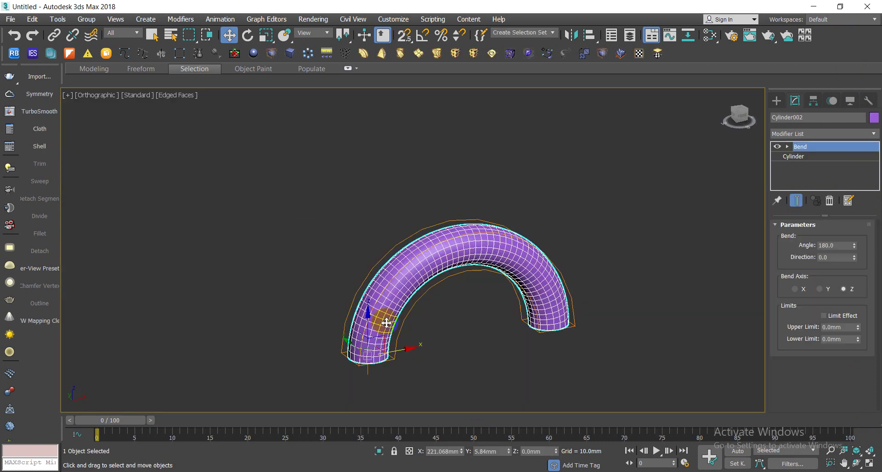